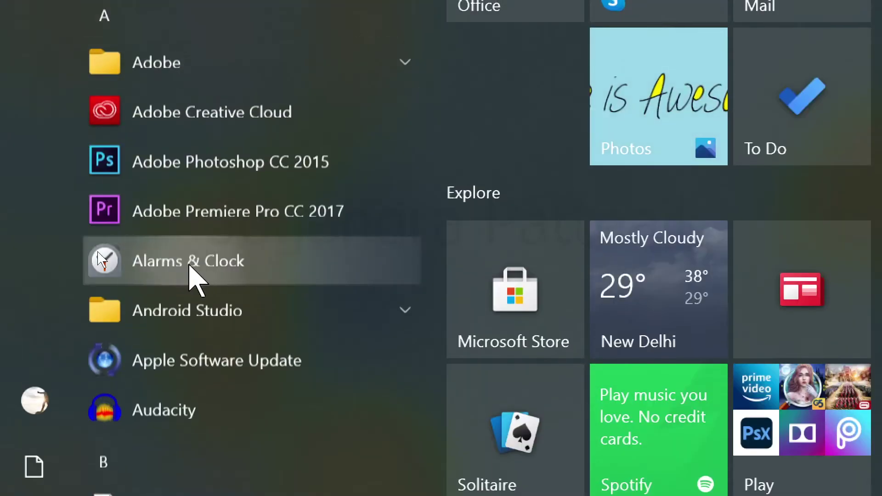
Open Alarms & Clock and add a new timer set to 00:05:00.
left_click(211, 263)
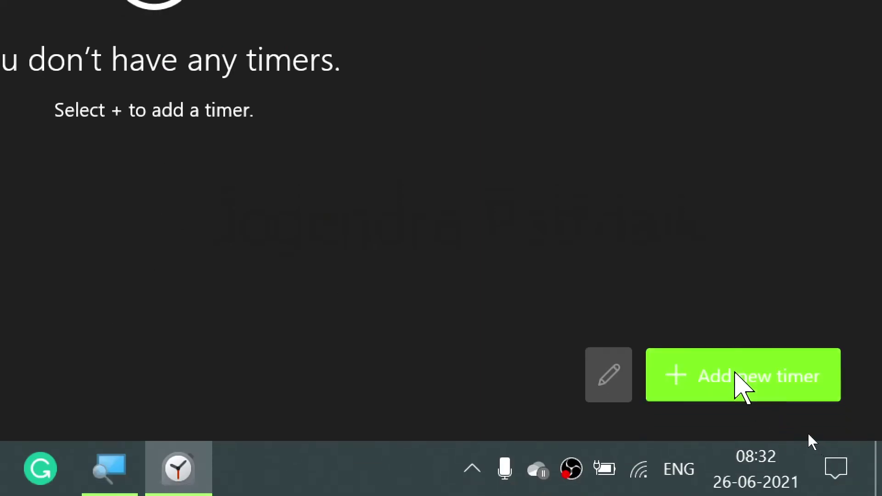
left_click(735, 375)
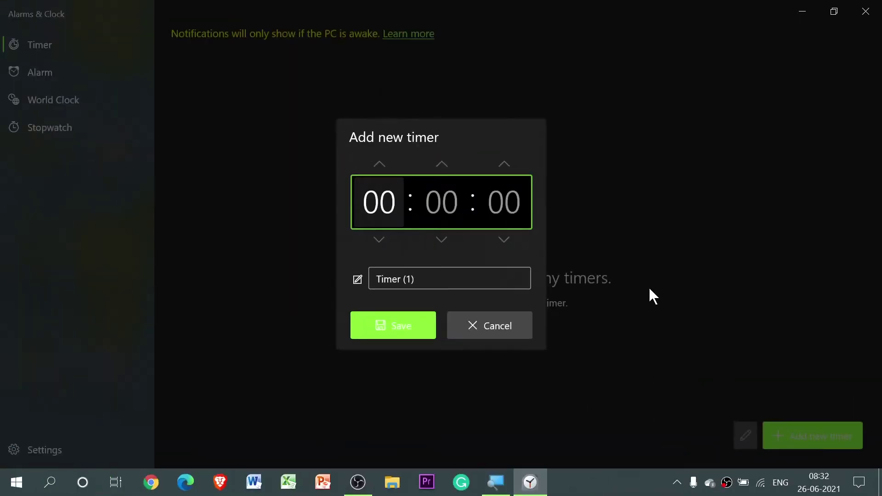
left_click(445, 206)
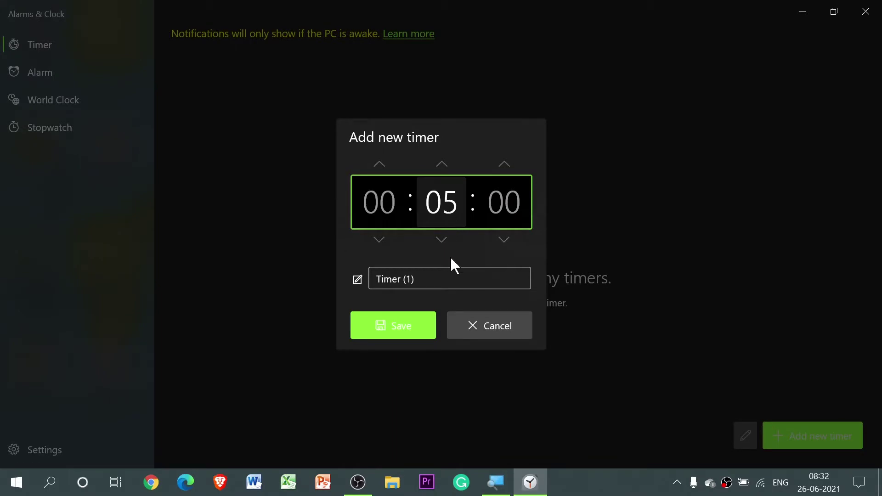
left_click(406, 330)
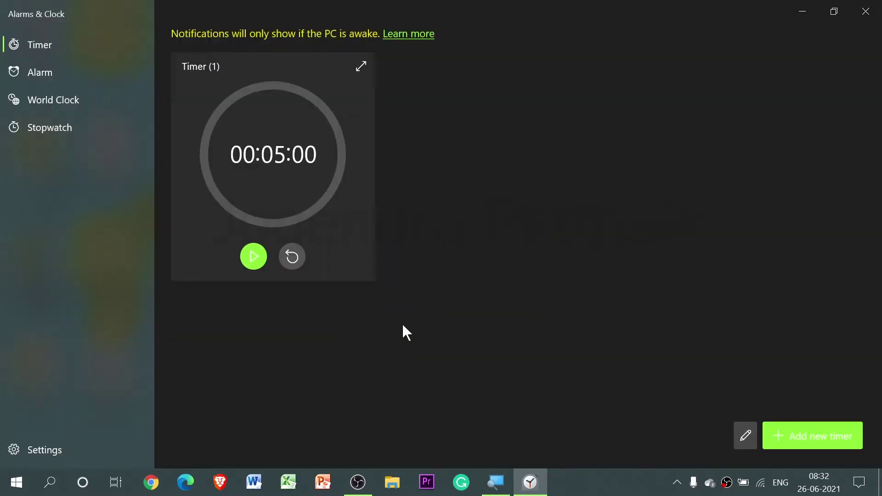
Add a second timer set to 00:02:00.
left_click(816, 437)
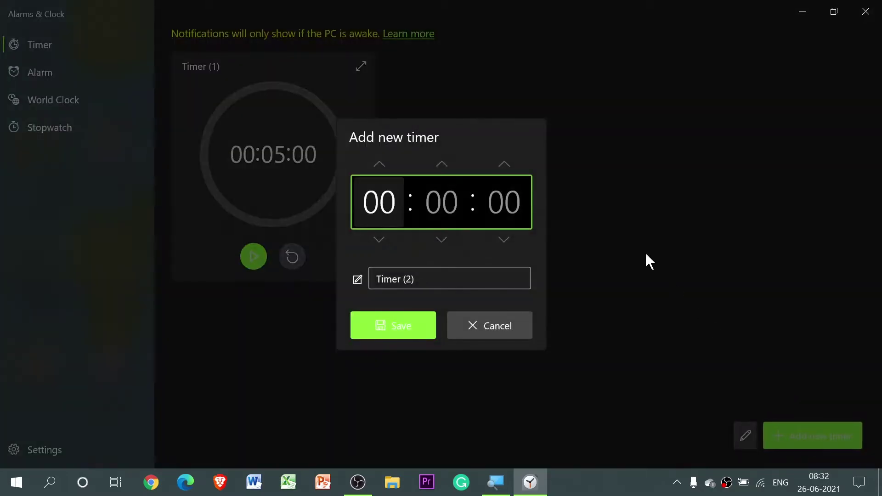
left_click(450, 211)
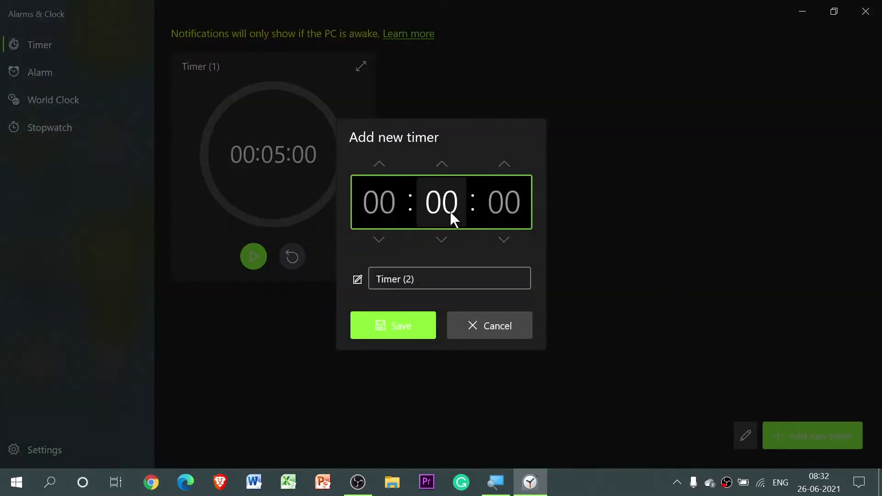
left_click(412, 330)
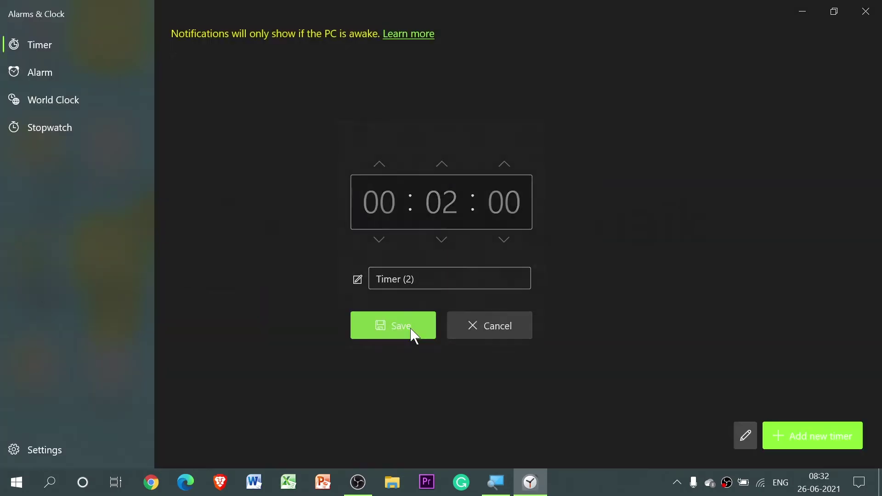
Add a third timer set to 00:10:00.
left_click(829, 443)
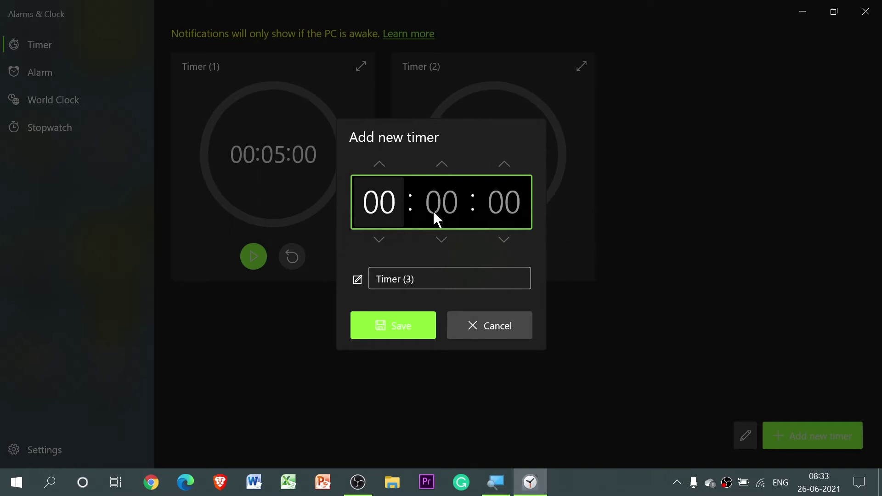
left_click(436, 219)
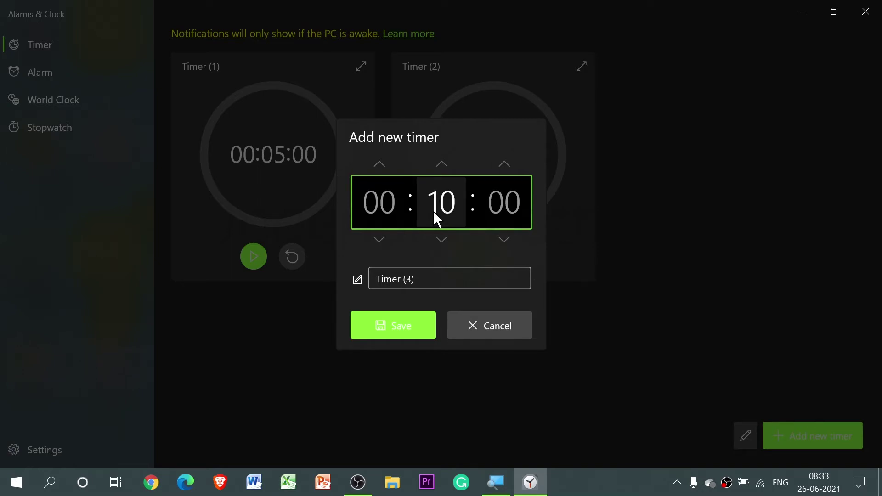
left_click(410, 327)
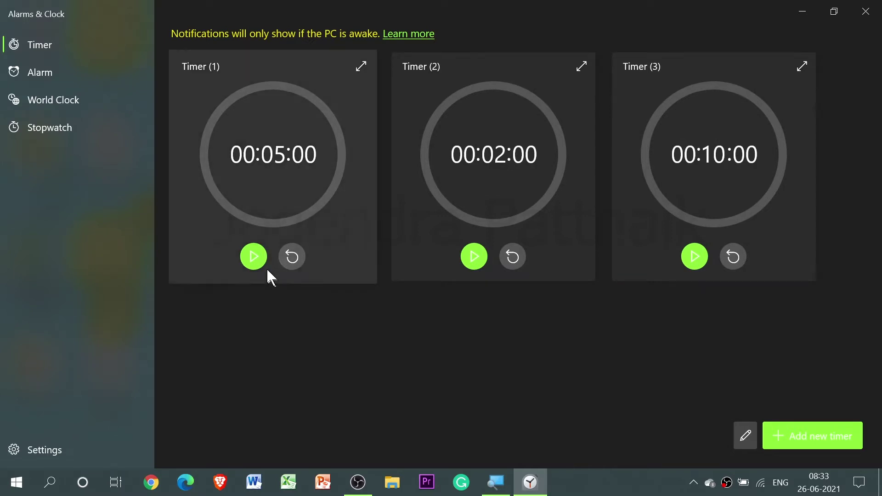
Start all three timers, Timer (1), Timer (2) and Timer (3).
left_click(253, 262)
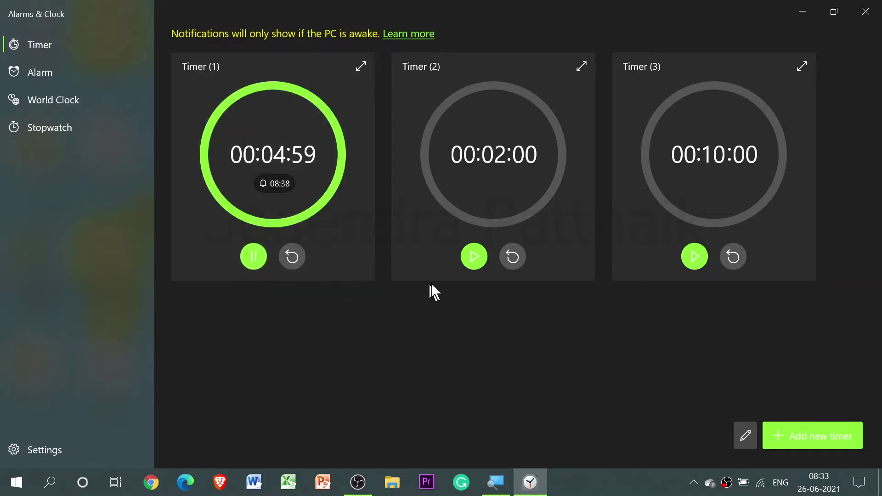
left_click(483, 261)
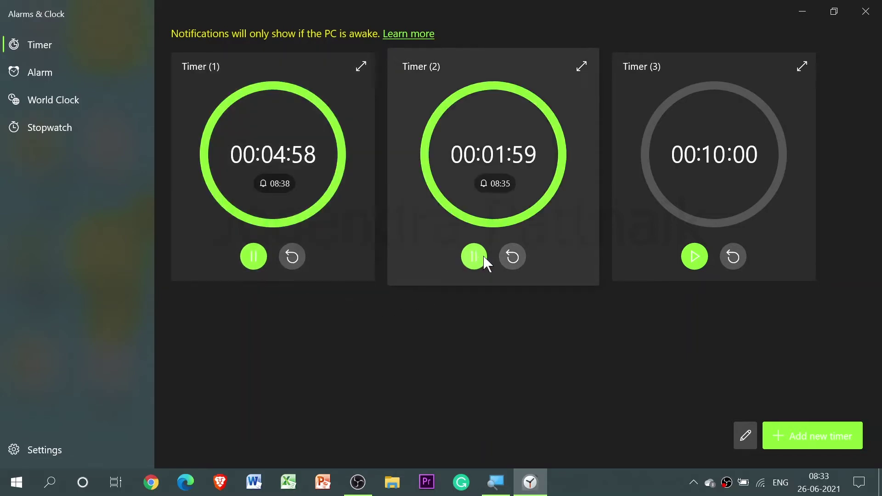
left_click(698, 257)
Restore the Alarms & Clock window to a smaller size and open the Windows Date & time settings in a resized window beside it.
left_click_drag(611, 6, 278, 34)
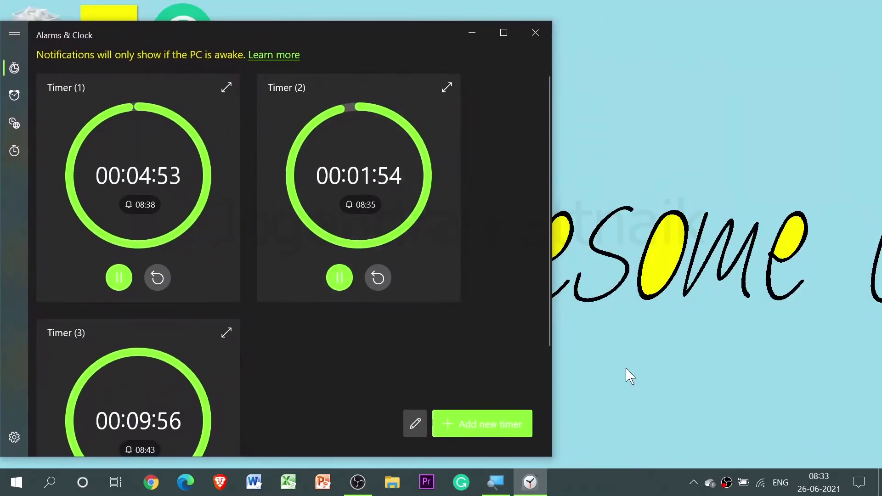
left_click(724, 402)
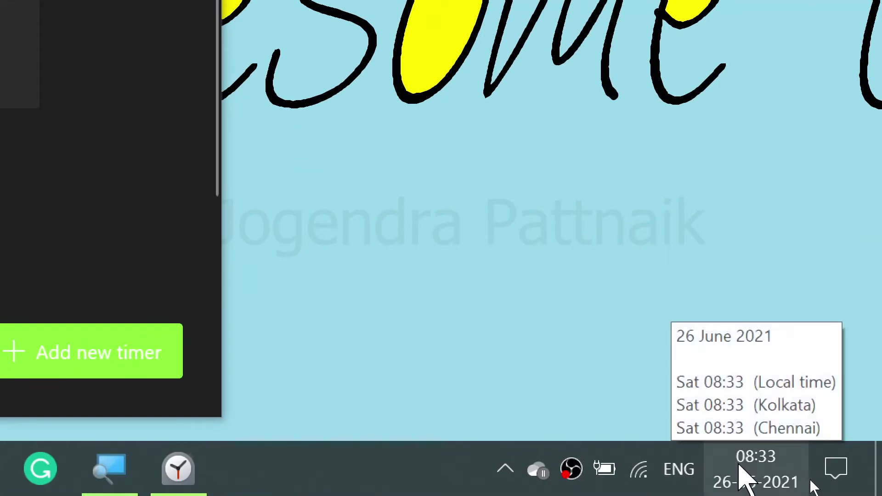
right_click(741, 468)
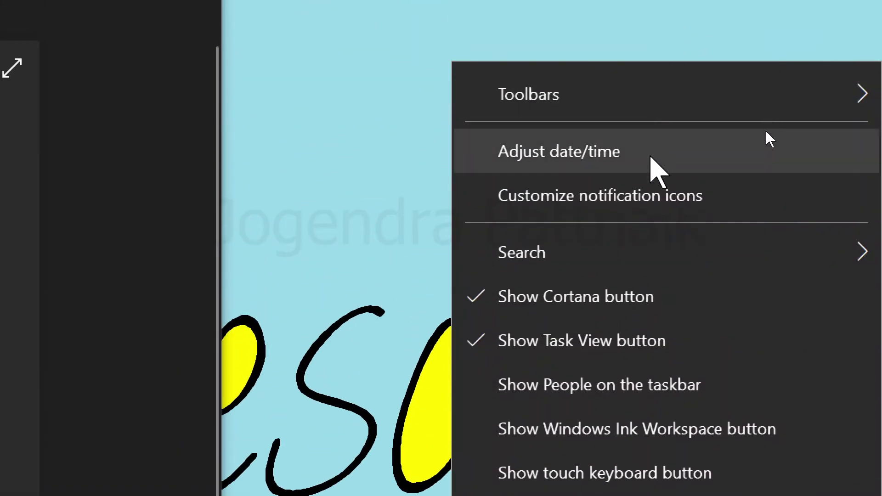
left_click(652, 159)
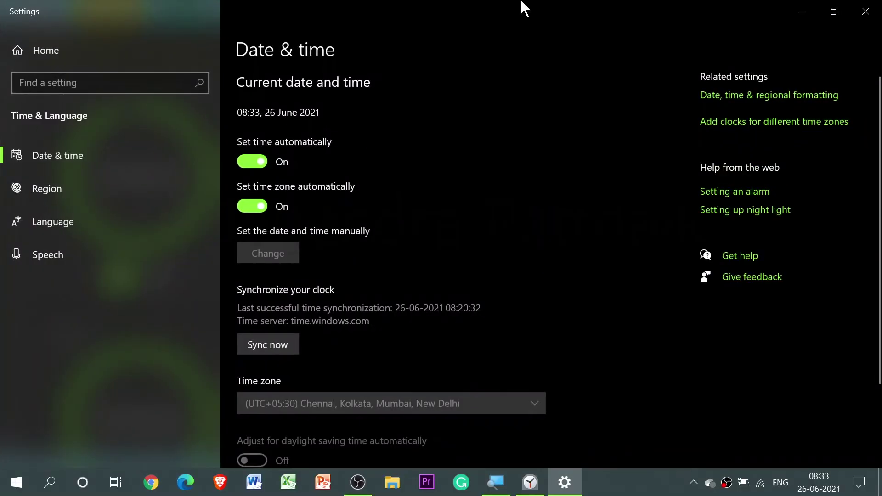
left_click_drag(525, 8, 674, 47)
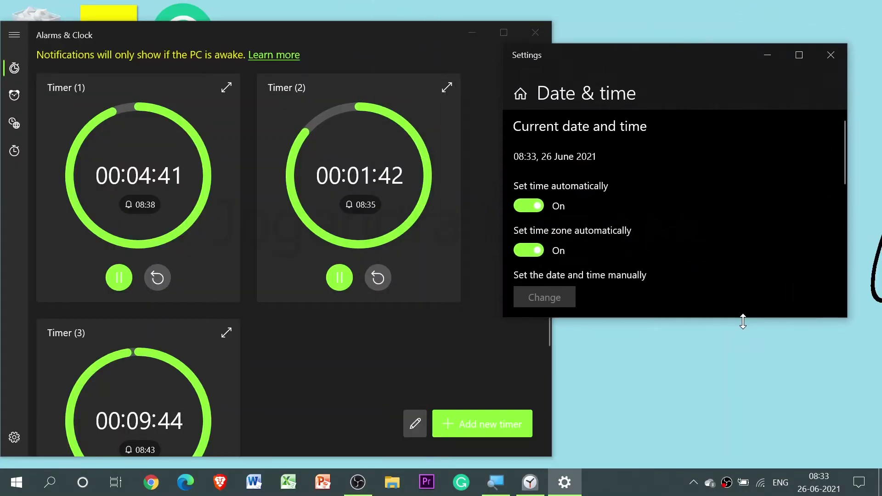
left_click_drag(743, 321, 743, 461)
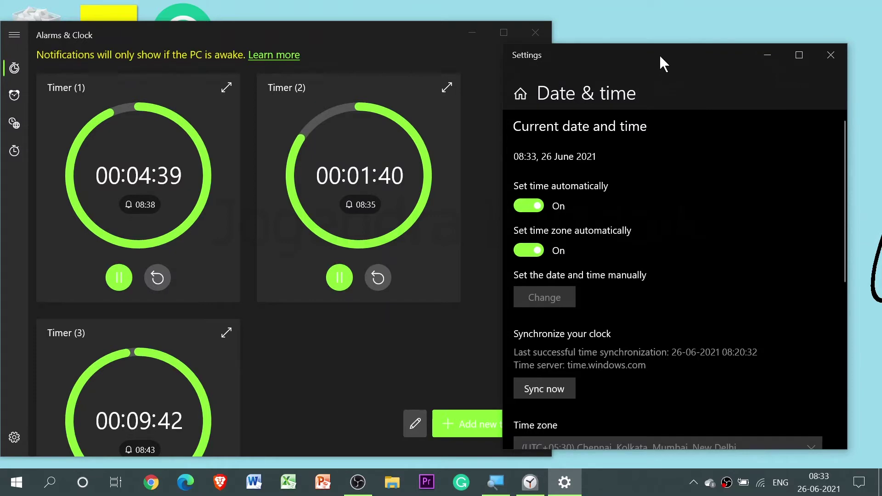
left_click_drag(660, 54, 682, 43)
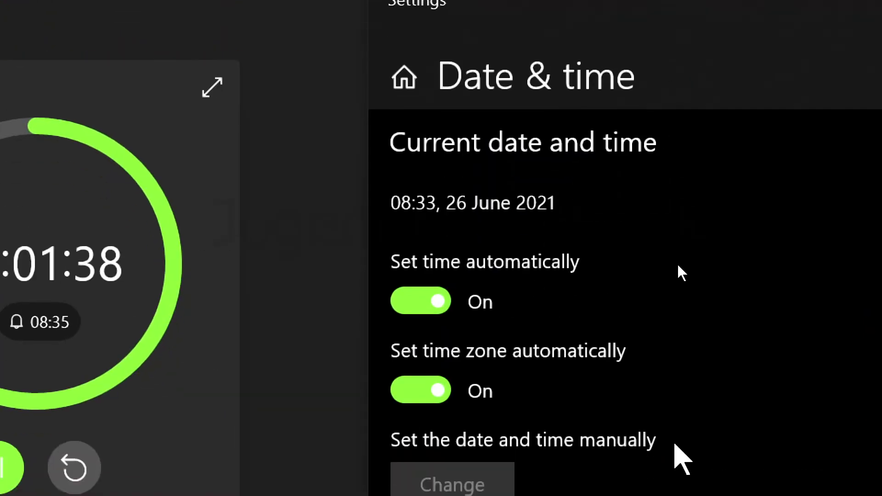
Disable automatic time setting and manually set the system time to 8:32.
left_click(437, 212)
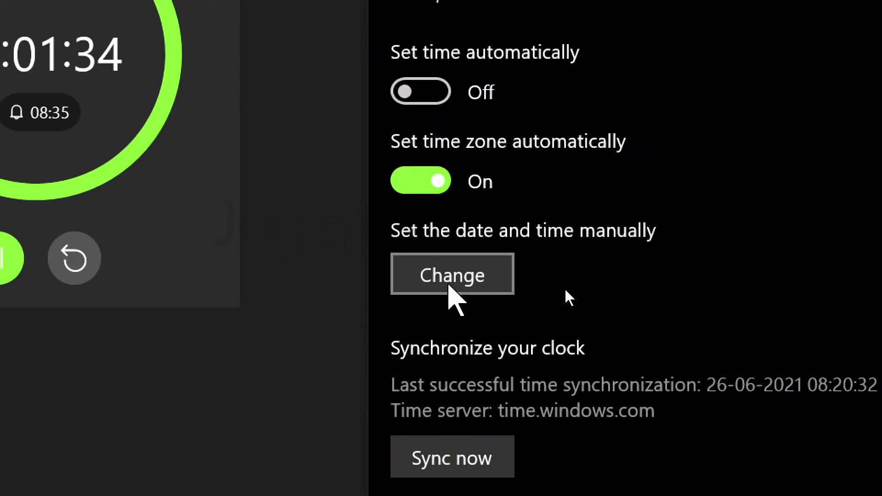
left_click(452, 291)
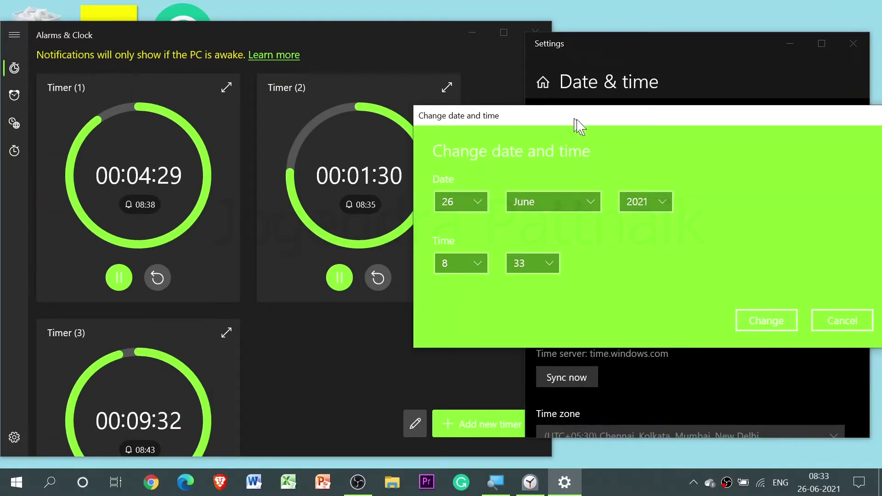
left_click_drag(583, 121, 595, 103)
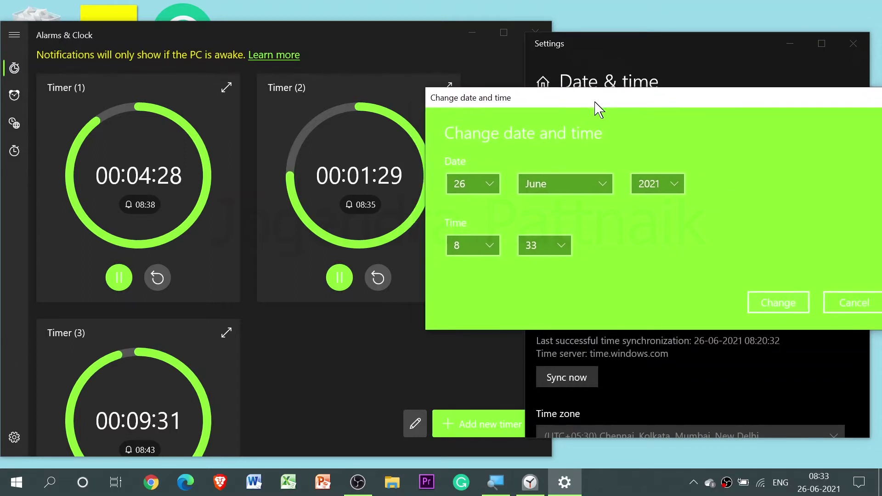
left_click(563, 251)
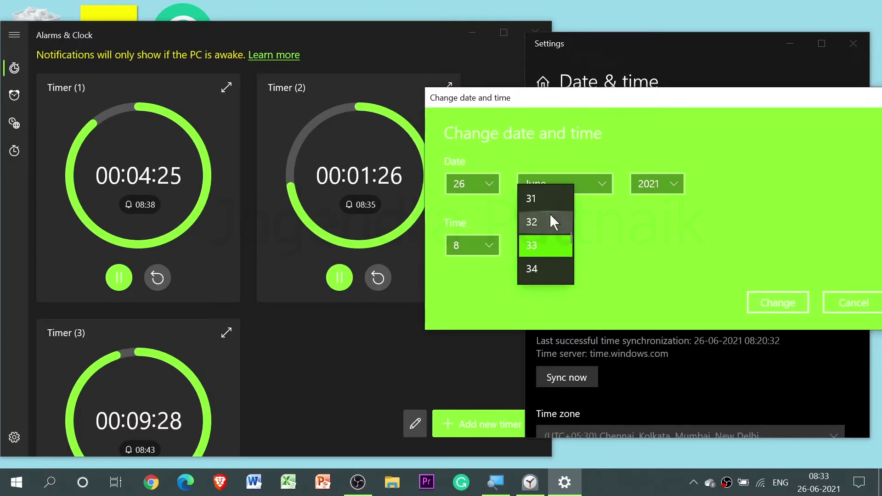
left_click(551, 225)
left_click(776, 303)
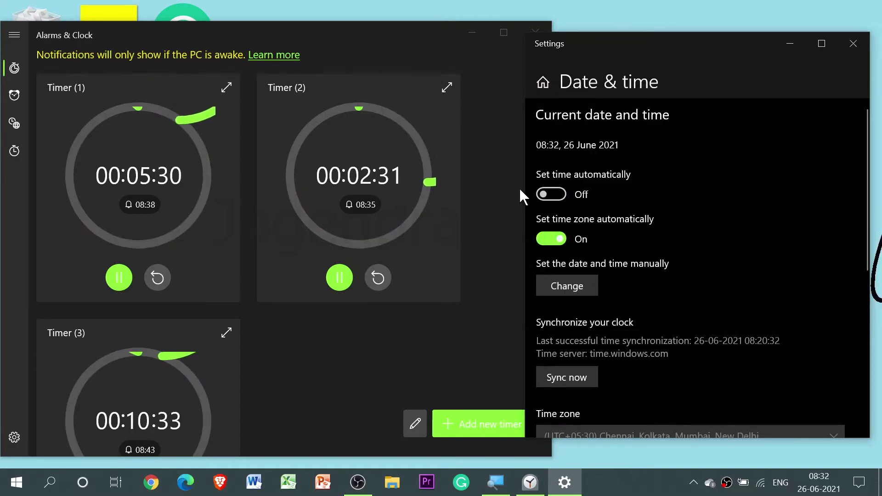
Maximize the Alarms & Clock window to examine the three running timers, and restore it beside the Settings window.
left_click(499, 45)
left_click(504, 32)
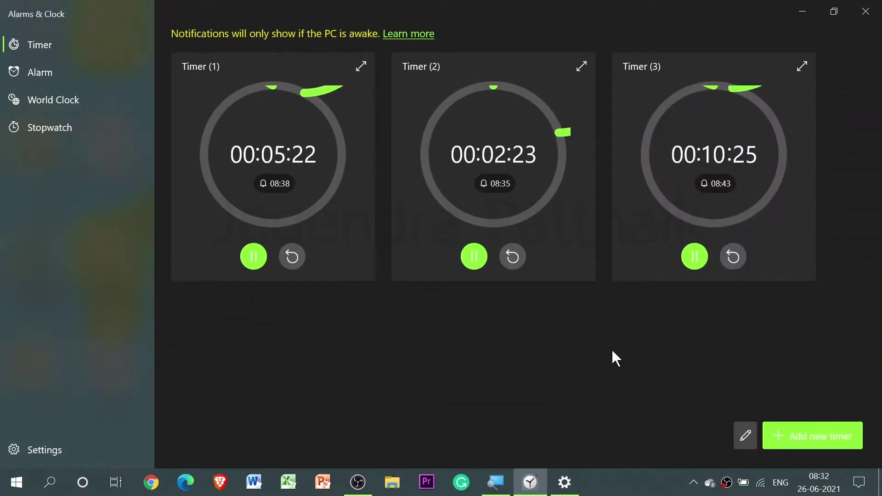
left_click_drag(616, 7, 249, 24)
Manually set the system time to 8:30 and examine the three timers in the temporarily maximized Alarms & Clock window.
left_click(578, 286)
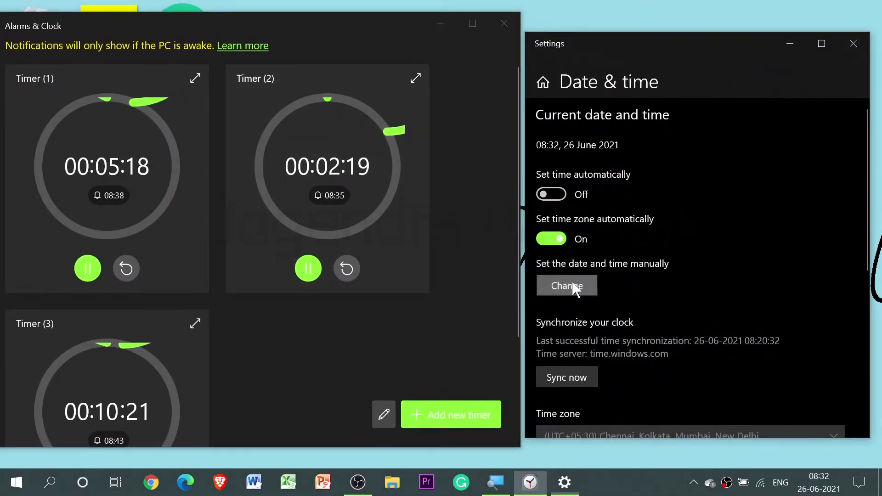
left_click(551, 266)
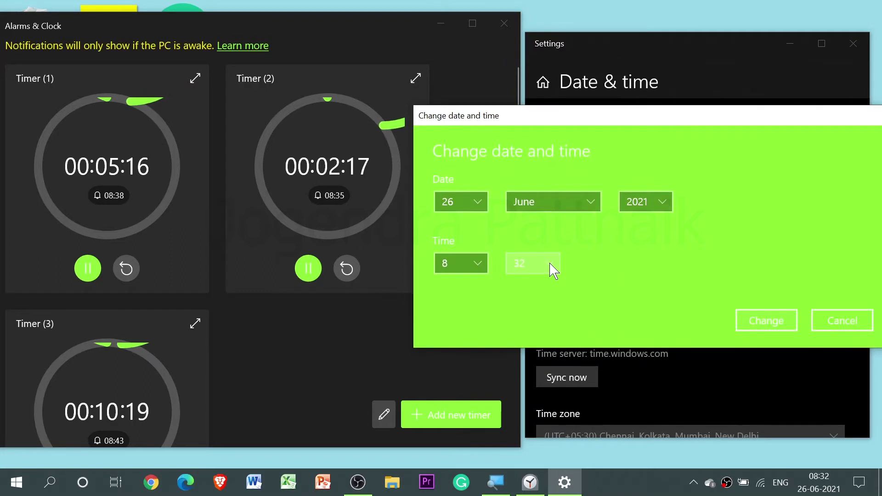
left_click(533, 217)
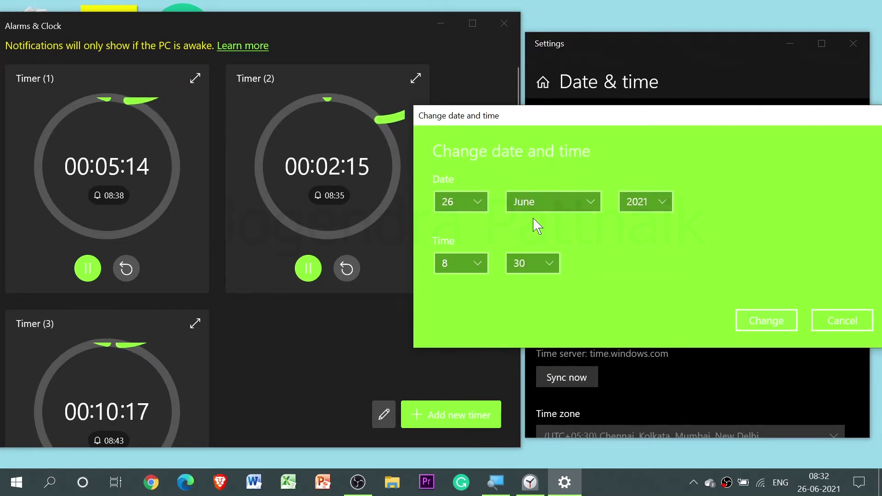
left_click(781, 324)
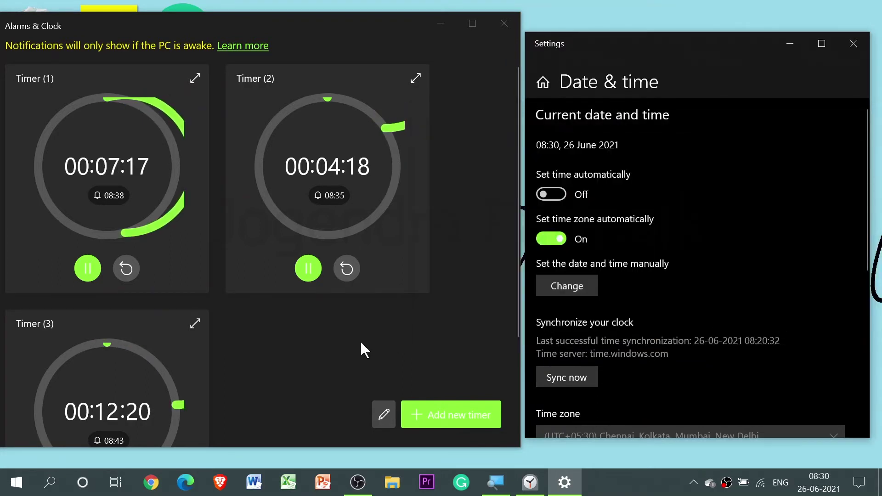
left_click(470, 24)
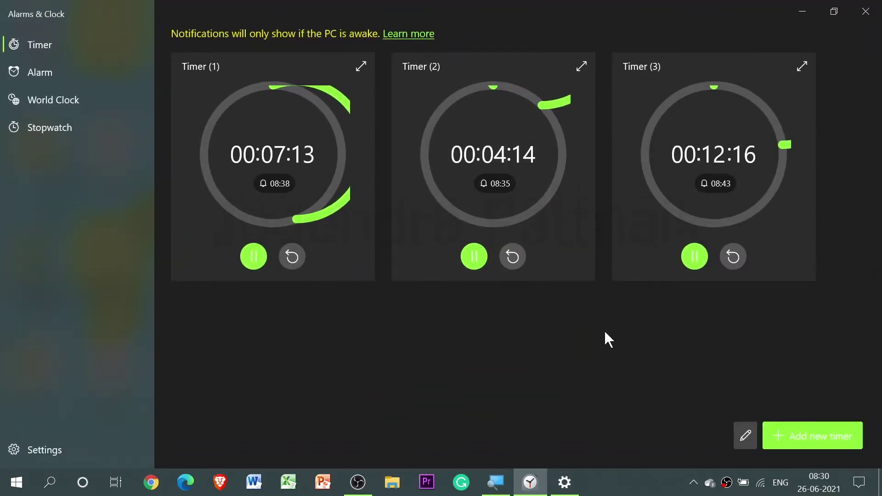
left_click_drag(618, 6, 279, 21)
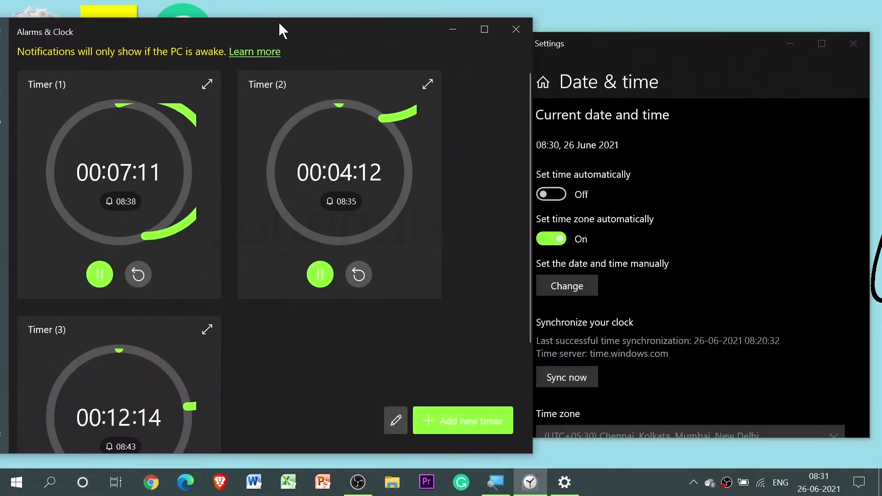
Manually set the system time to 8:22.
left_click(587, 282)
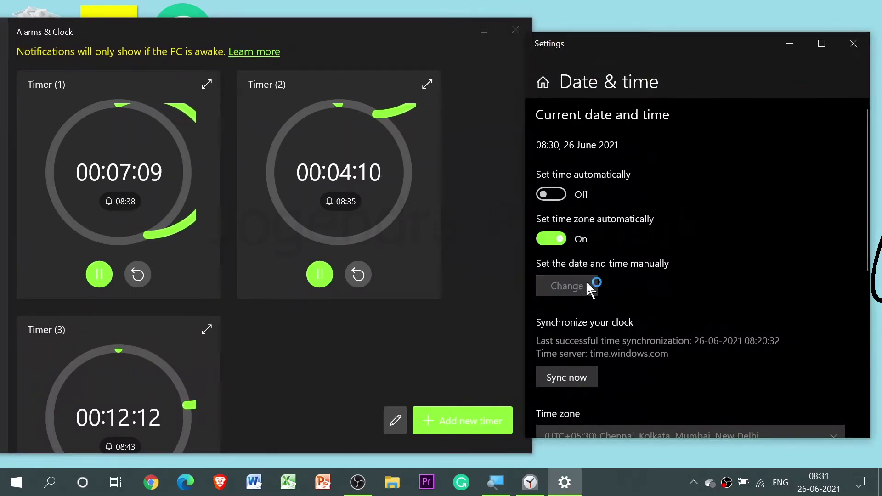
left_click(556, 267)
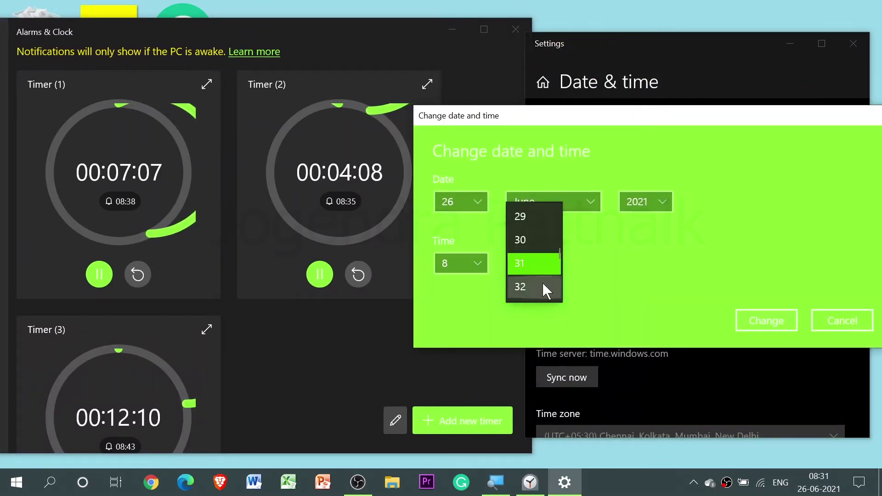
scroll(544, 288, "up", 3)
left_click(528, 256)
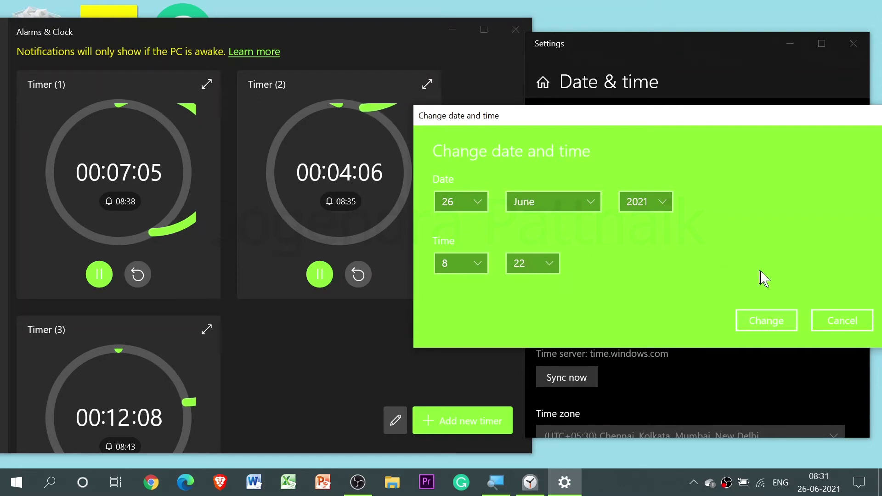
left_click(774, 324)
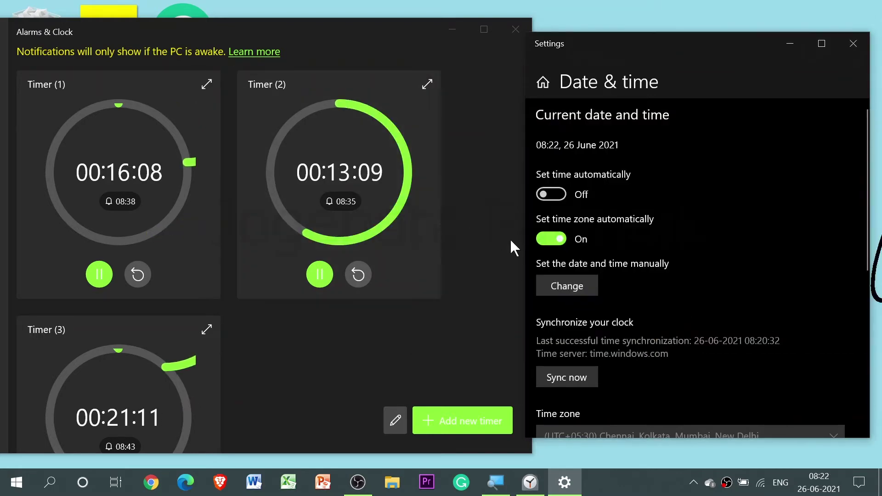
Manually set the system time to 8:48 and dismiss the Timer (3) completion notification.
left_click(582, 286)
left_click(554, 271)
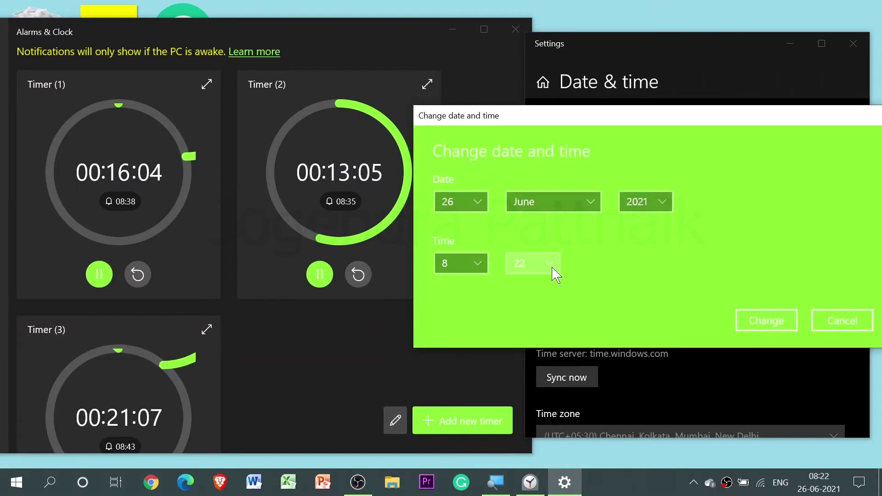
scroll(544, 279, "down", 8)
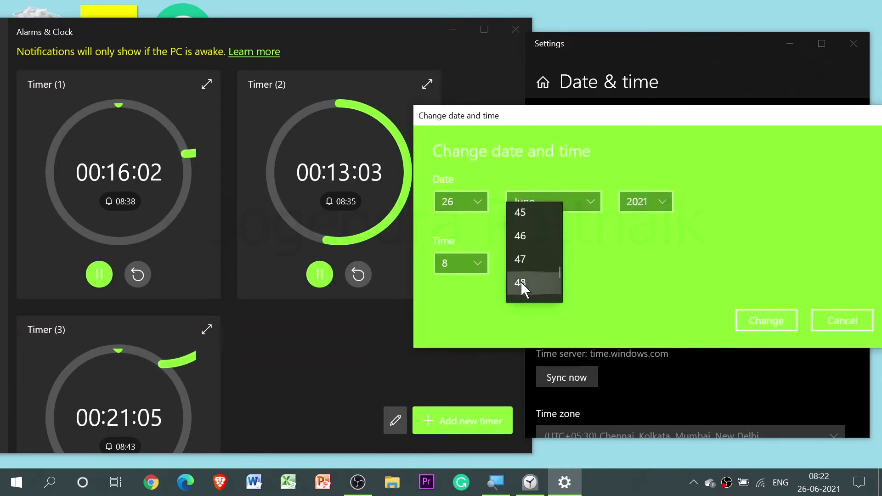
left_click(522, 286)
left_click(767, 320)
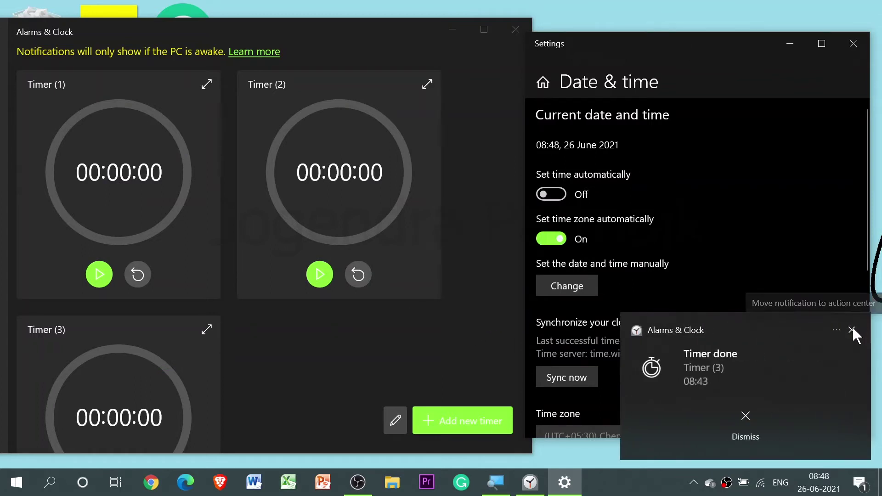
left_click(744, 415)
Manually set the system time to 8:26.
left_click(580, 285)
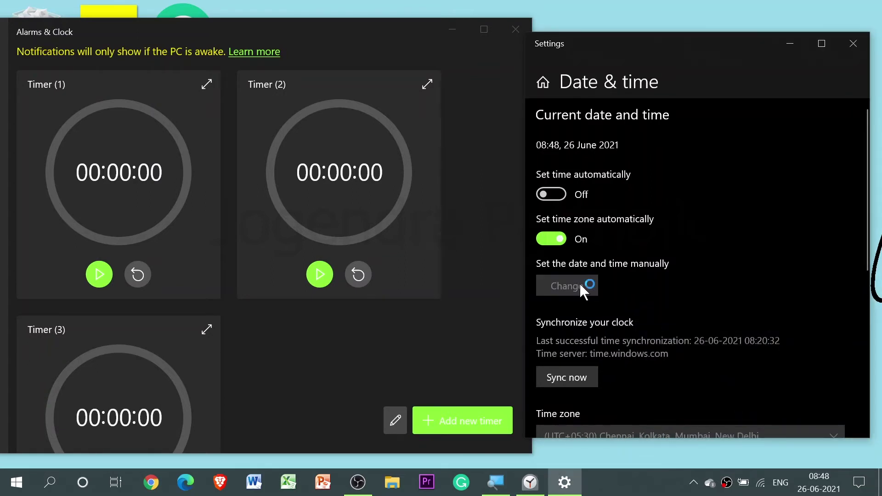
left_click(544, 263)
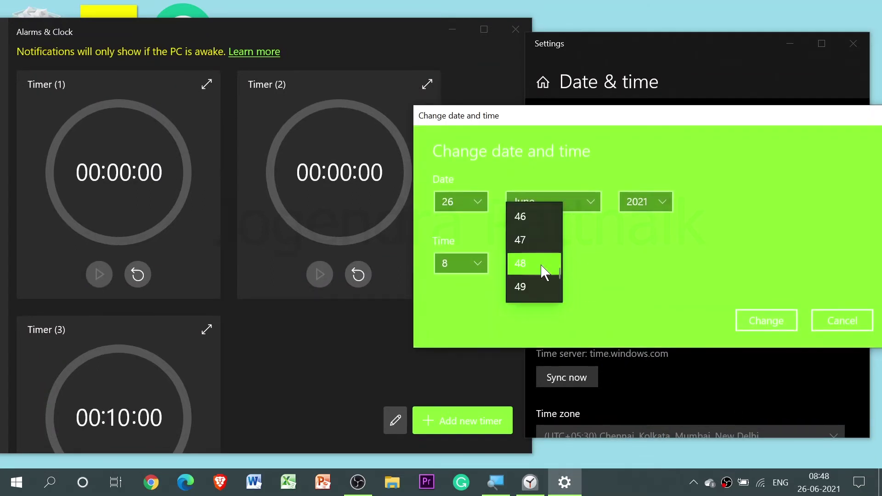
scroll(542, 267, "up", 7)
left_click(528, 263)
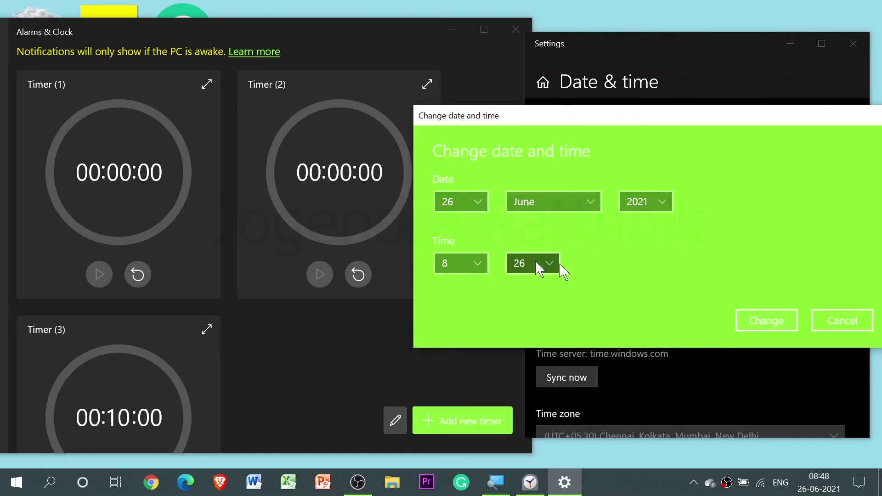
left_click(785, 319)
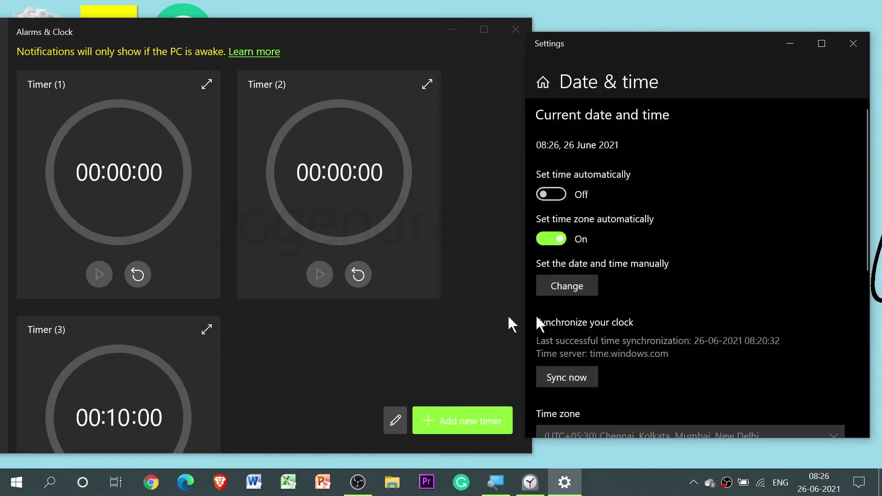
Reset Timer (2) and Timer (1) to their original durations in Alarms & Clock.
scroll(340, 339, "down", 2)
scroll(340, 340, "up", 1)
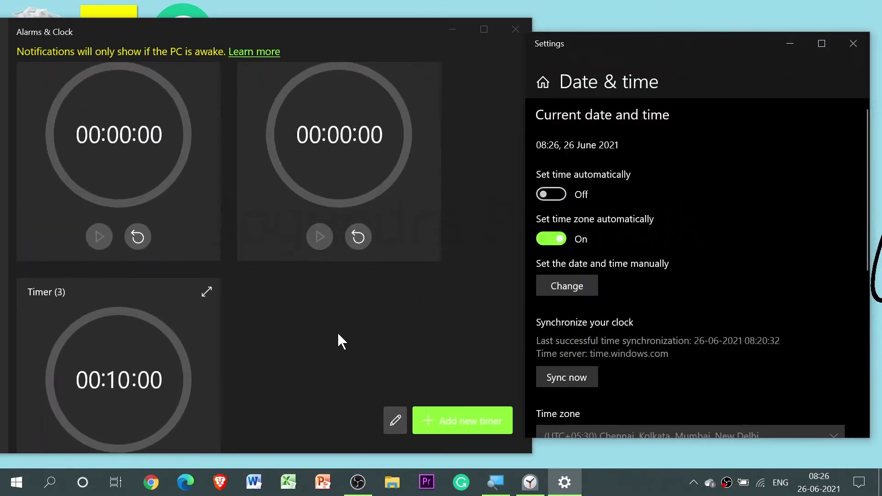
scroll(340, 340, "down", 1)
scroll(340, 340, "up", 2)
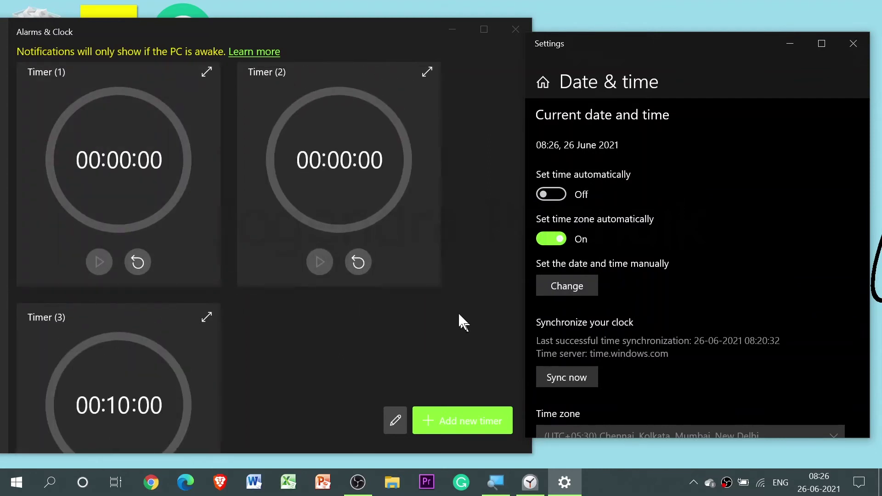
left_click(360, 256)
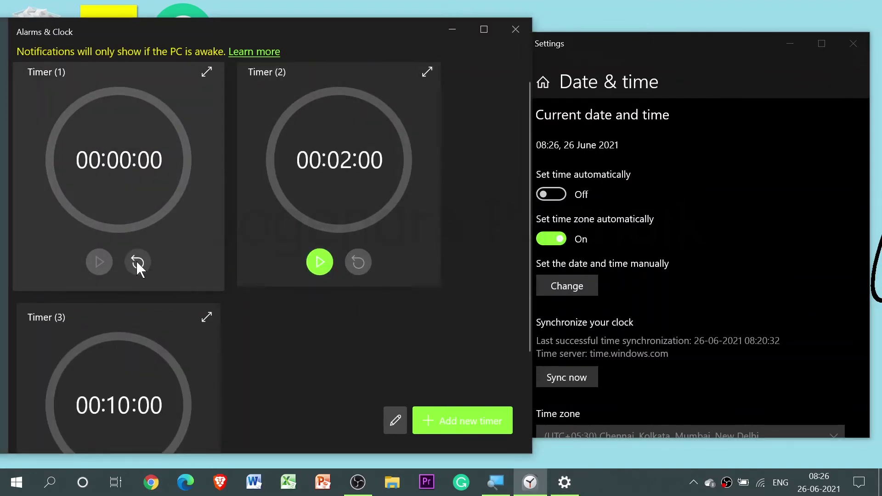
left_click(137, 263)
scroll(137, 270, "down", 2)
left_click(140, 407)
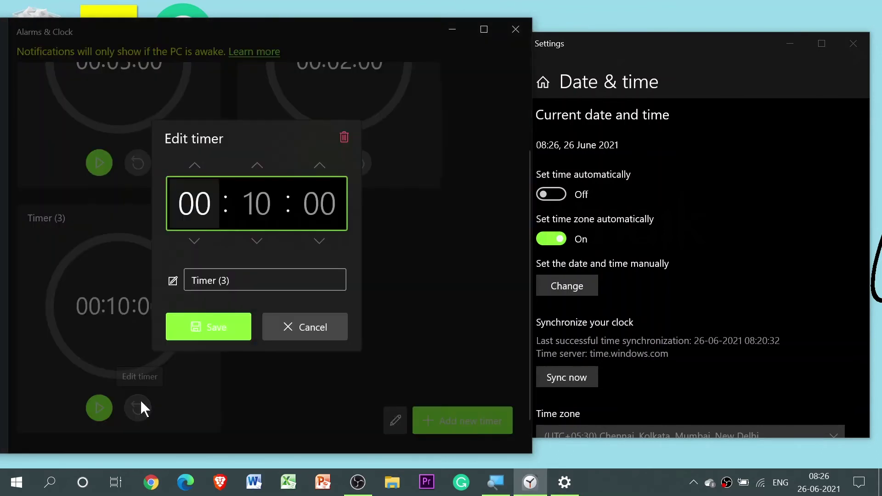
left_click(216, 328)
Start Timer (1), Timer (2) and Timer (3) so all three count down together.
scroll(118, 232, "up", 2)
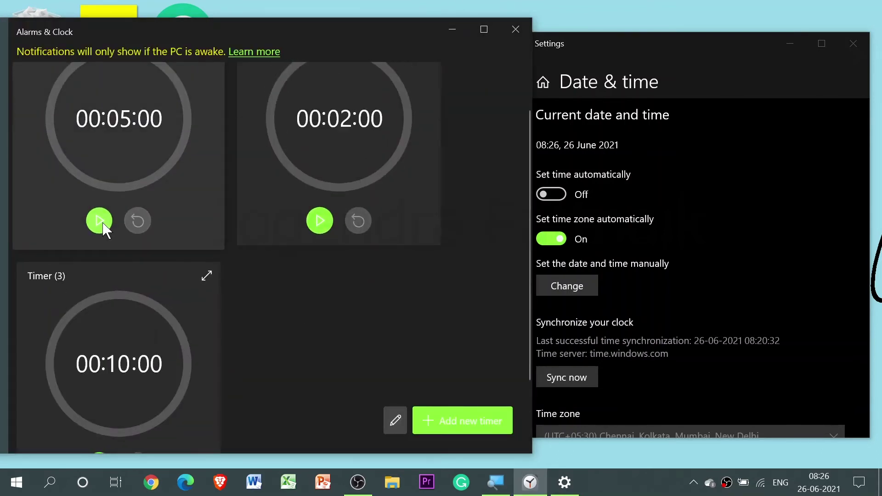
left_click(100, 221)
left_click(320, 220)
scroll(303, 284, "down", 2)
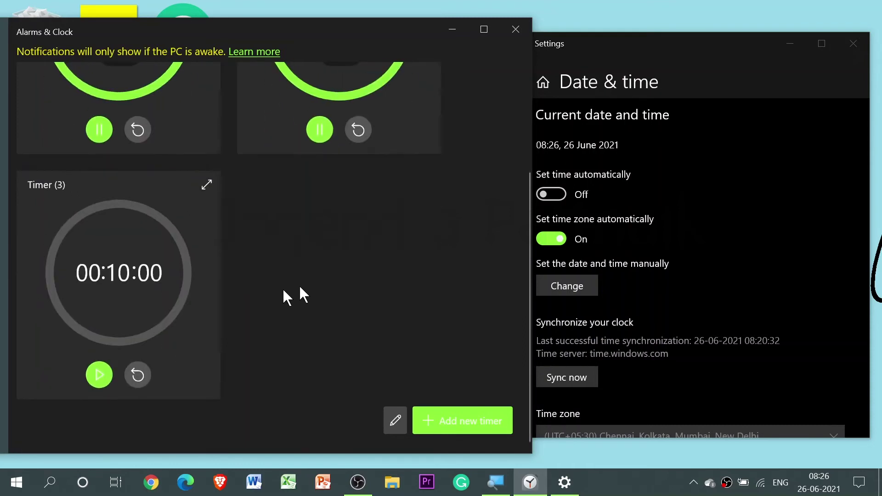
left_click(102, 374)
scroll(374, 306, "up", 2)
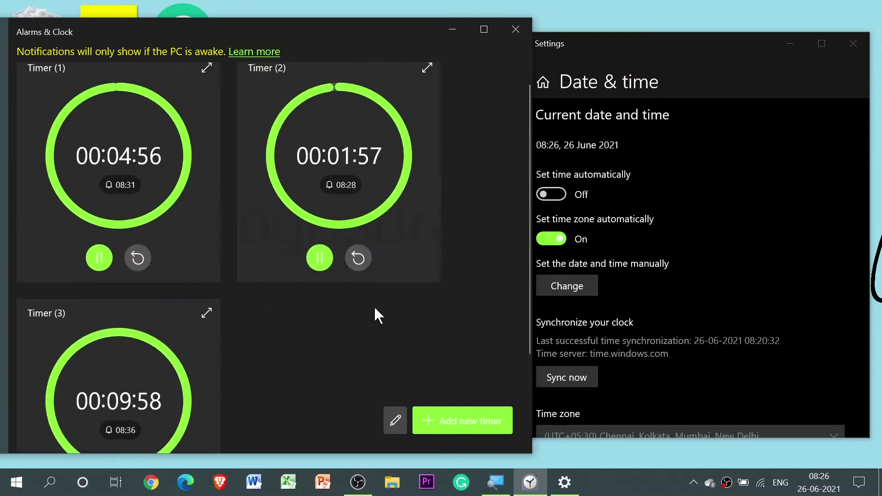
scroll(499, 328, "down", 1)
Manually set the system time to 8:25 and examine the remaining time of the three timers.
left_click(590, 286)
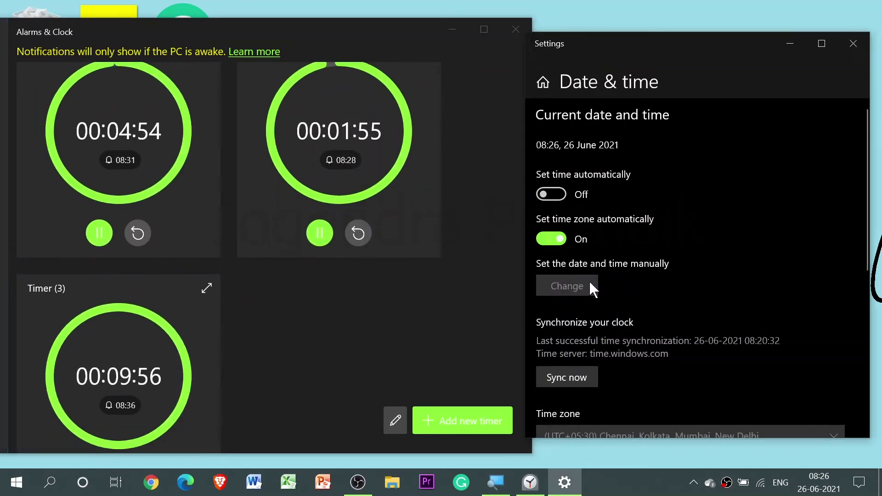
left_click(542, 269)
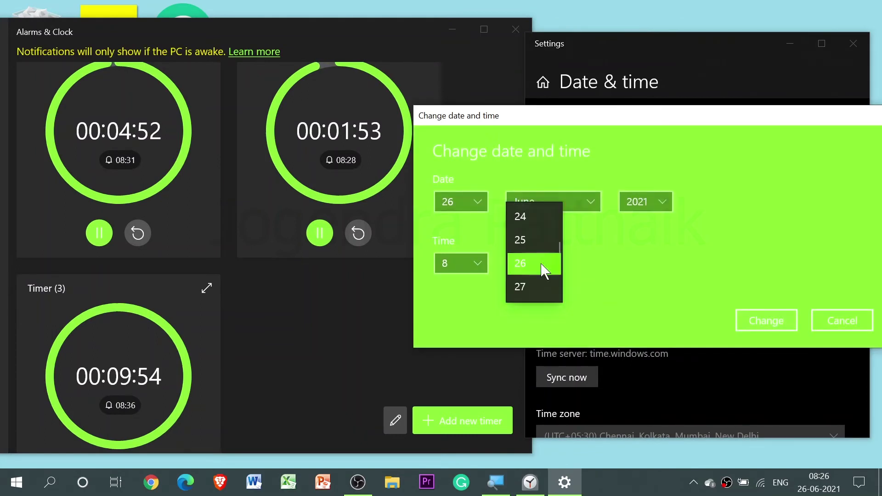
left_click(528, 241)
left_click(766, 323)
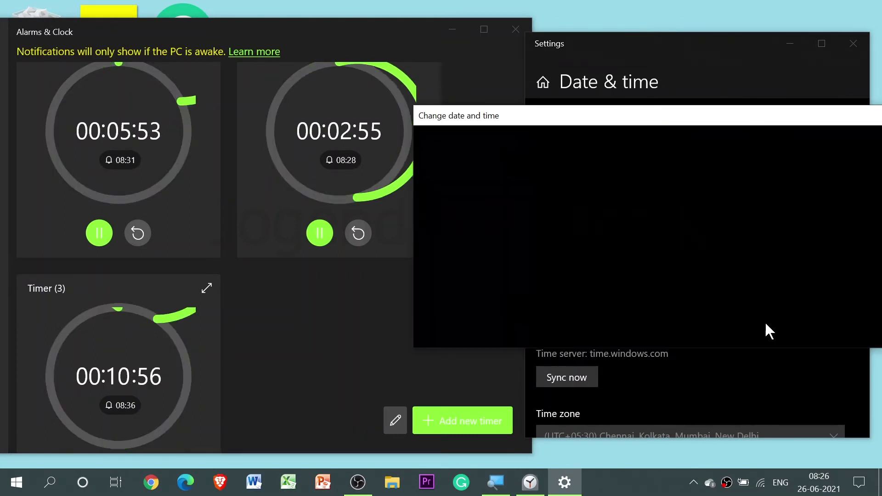
scroll(410, 315, "up", 1)
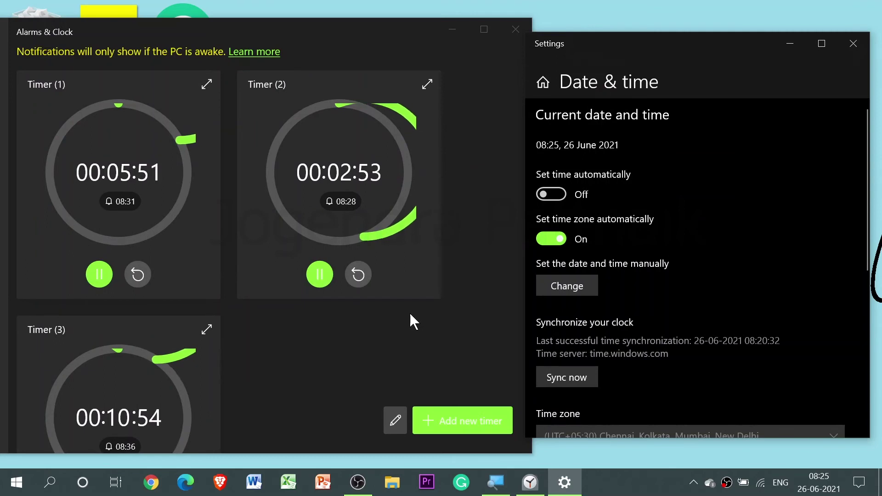
scroll(409, 312, "down", 1)
scroll(410, 312, "up", 1)
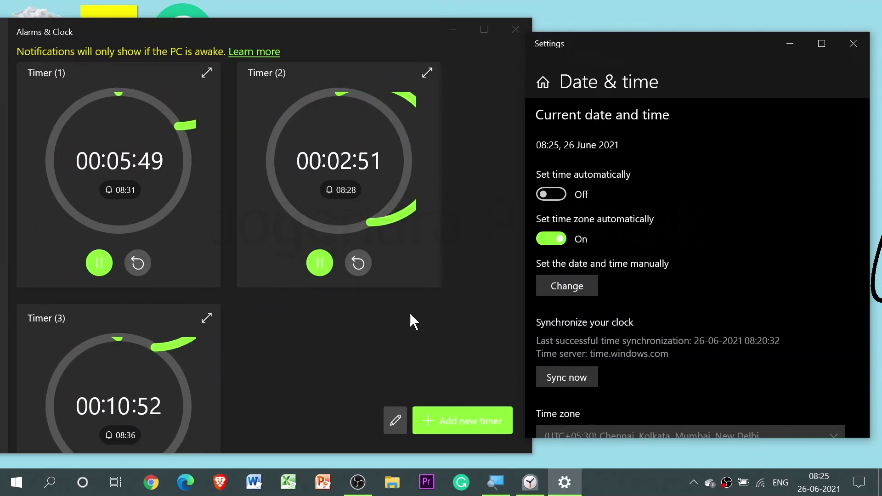
scroll(710, 317, "down", 1)
scroll(703, 317, "up", 1)
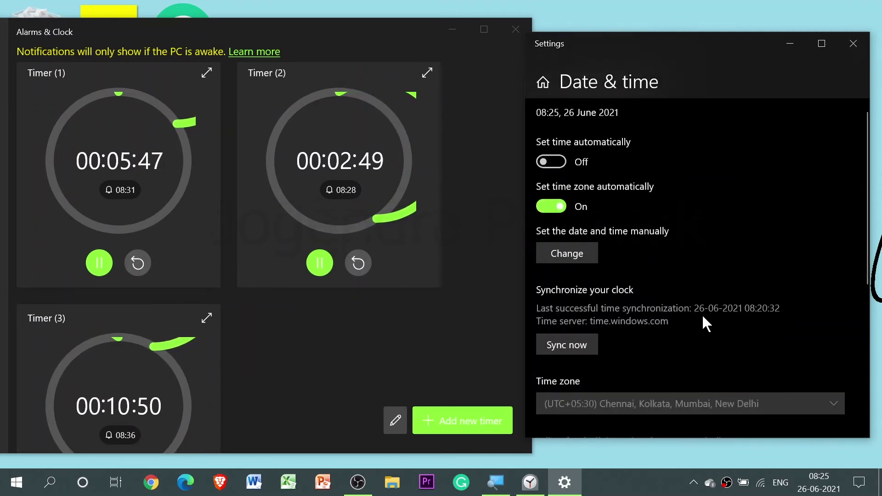
Synchronize the system clock with the time server, dismissing the timer notification, and re-enable automatic time setting.
left_click(569, 349)
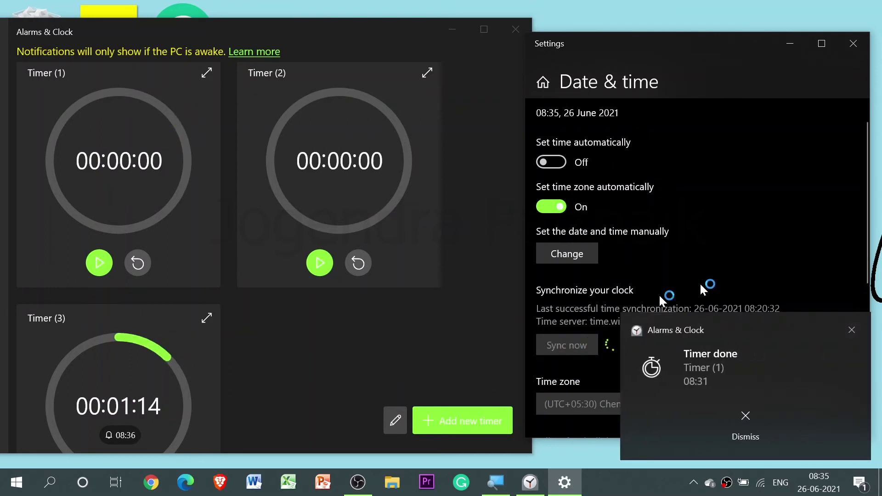
left_click(747, 435)
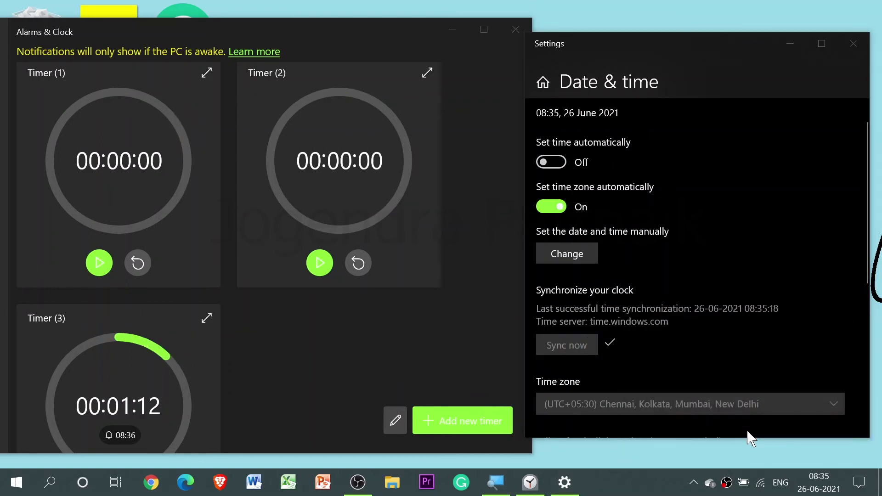
scroll(756, 333, "up", 2)
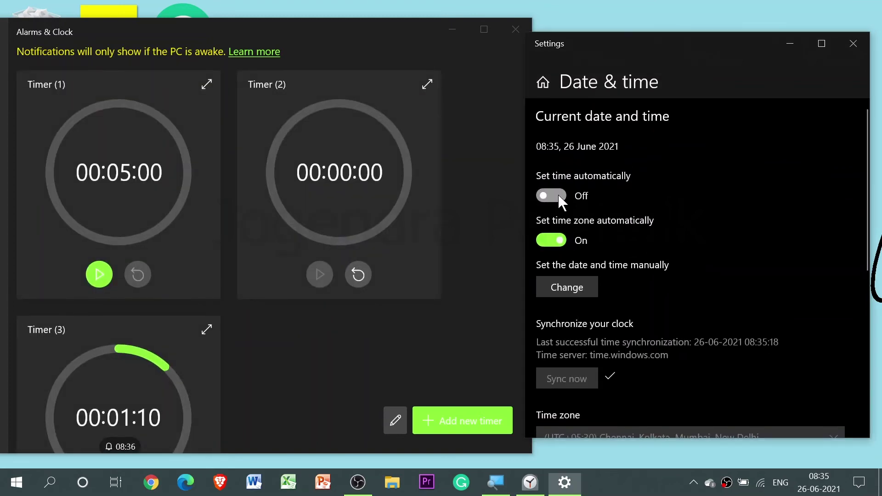
left_click(558, 195)
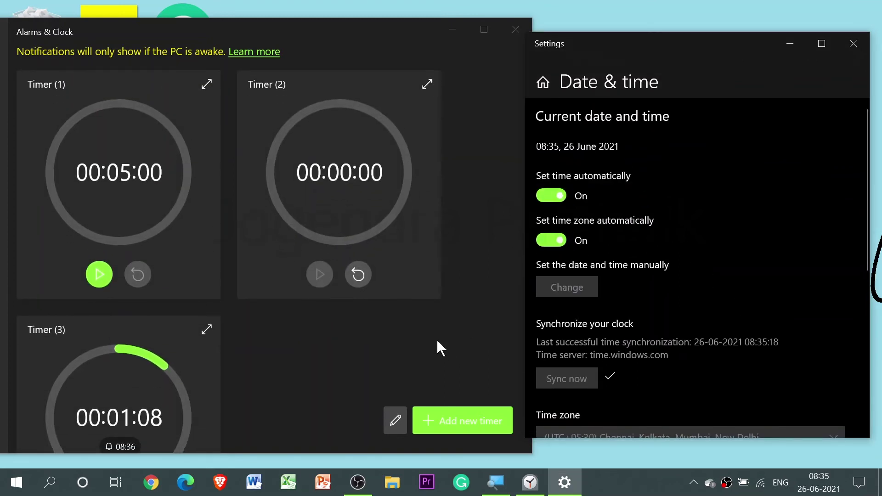
Examine the three timers in Alarms & Clock for their remaining time after the clock synchronization.
left_click(438, 341)
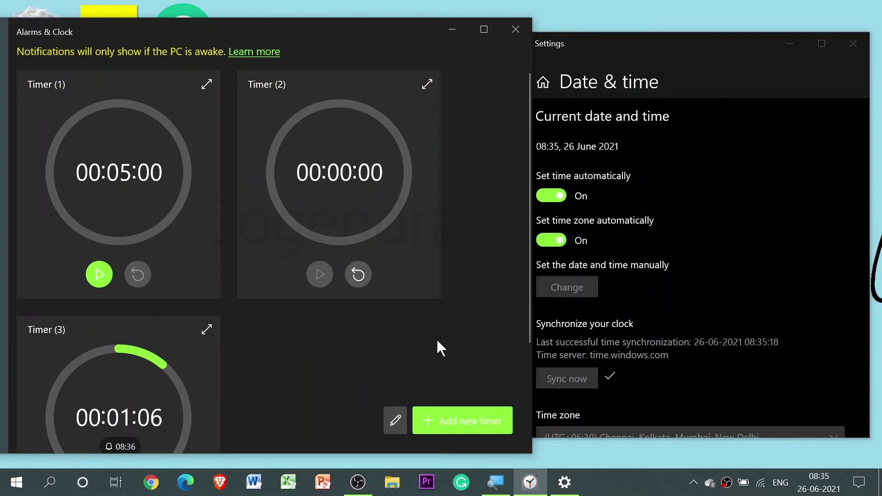
scroll(437, 338, "down", 1)
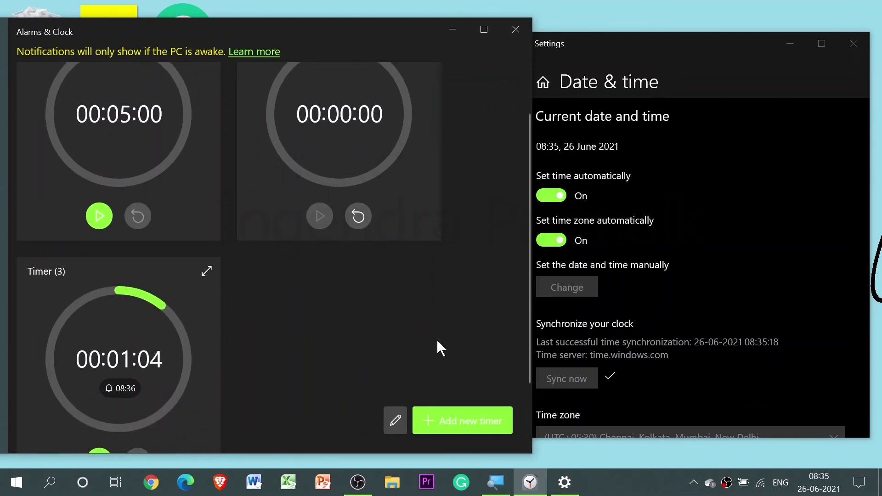
scroll(437, 338, "down", 1)
scroll(436, 338, "up", 1)
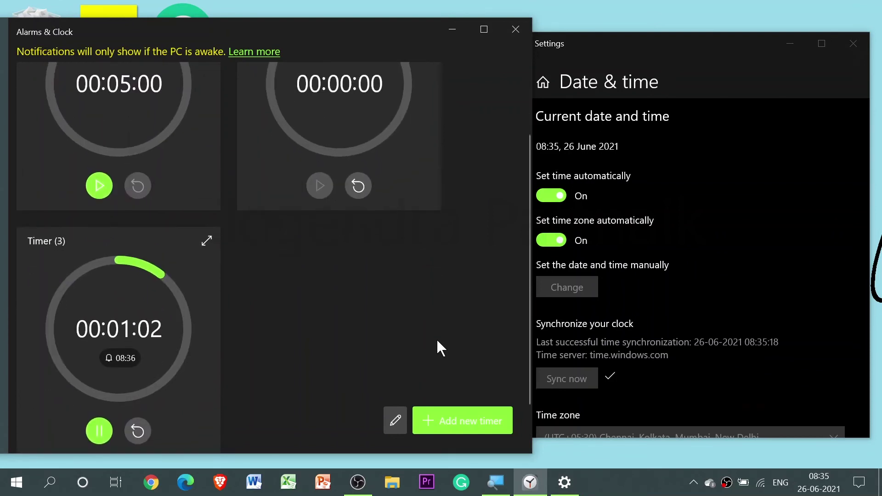
scroll(406, 331, "up", 2)
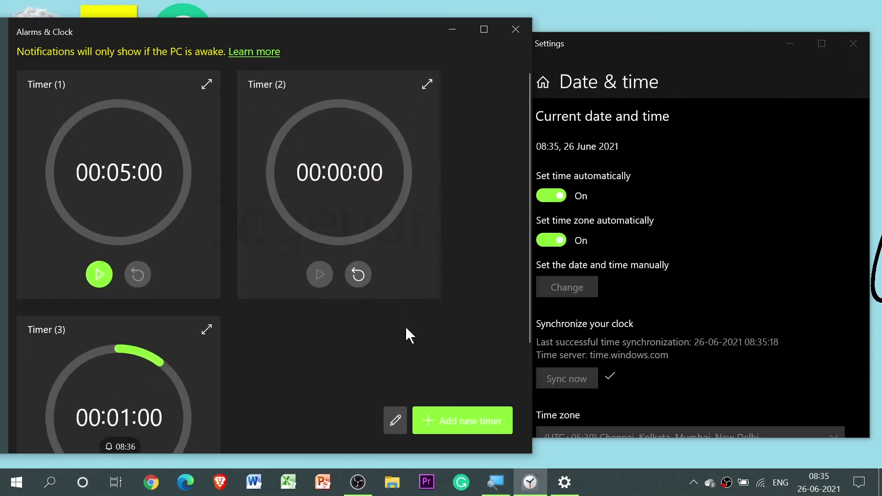